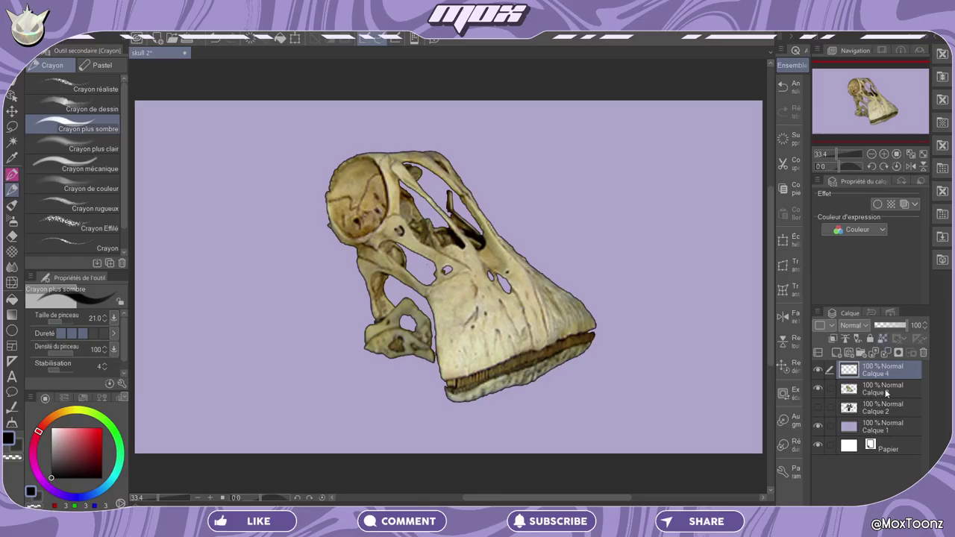
Lower the opacity of the skull reference on Calque 3 to 25% and make Calque 4 the drawing layer
click(885, 389)
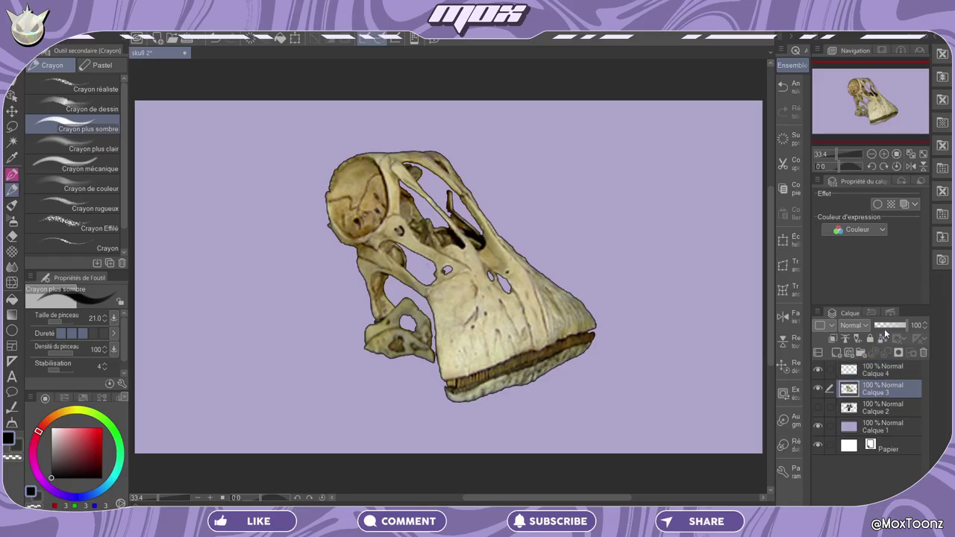
click(884, 328)
click(883, 367)
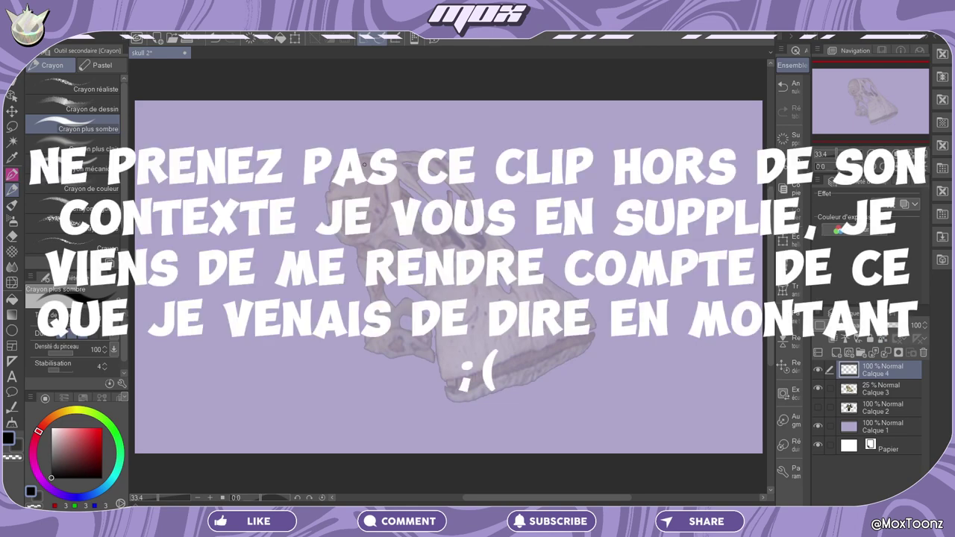
Draw the large round near eyeball, the crown of the head and the smaller far eyeball over the faded skull
mouse_move(372, 236)
mouse_down()
mouse_move(324, 177)
mouse_move(381, 198)
mouse_up()
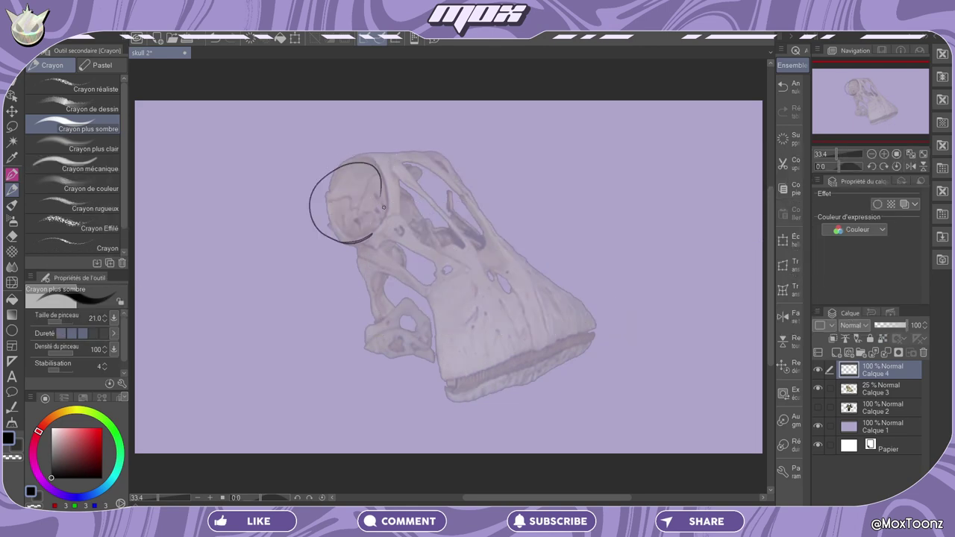
mouse_move(358, 238)
mouse_down()
mouse_move(336, 152)
mouse_move(383, 212)
mouse_move(369, 232)
mouse_move(331, 241)
mouse_move(367, 237)
mouse_up()
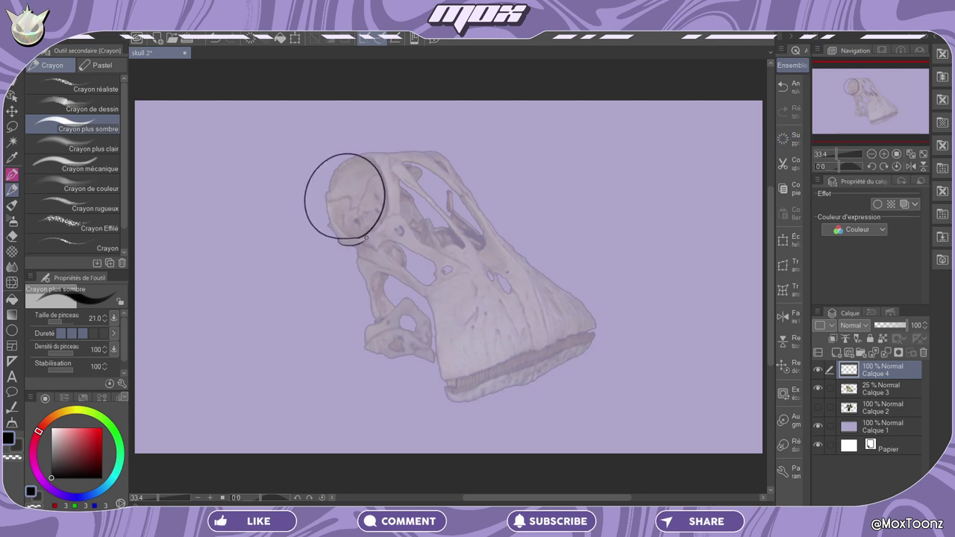
mouse_move(356, 154)
mouse_down()
mouse_move(384, 161)
mouse_move(375, 151)
mouse_move(399, 153)
mouse_move(370, 158)
mouse_move(402, 151)
mouse_move(454, 174)
mouse_move(444, 148)
mouse_move(430, 154)
mouse_move(463, 147)
mouse_move(474, 155)
mouse_move(461, 189)
mouse_up()
click(785, 85)
click(784, 89)
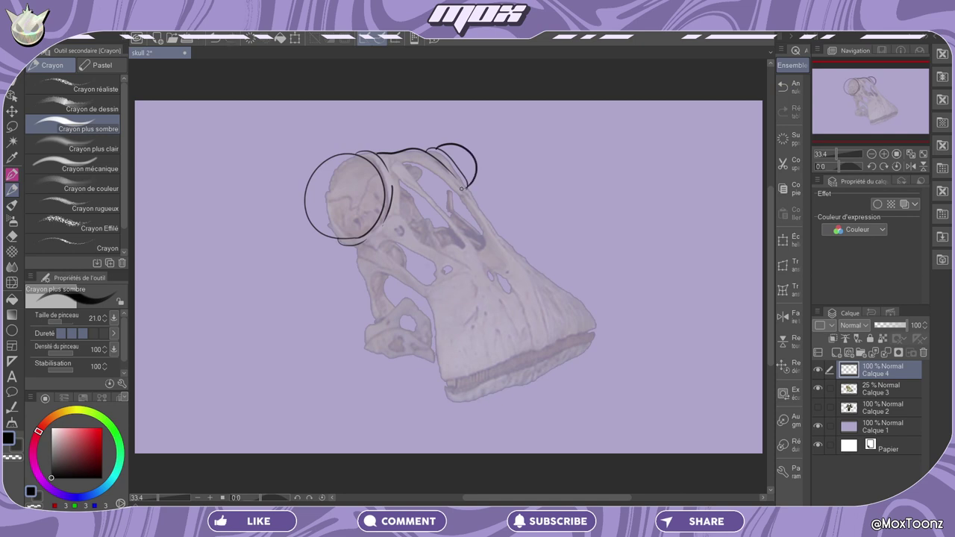
mouse_move(437, 149)
mouse_down()
mouse_move(458, 165)
mouse_move(468, 194)
mouse_up()
Outline the back of the head and the rounded rear jaw along the skull's edge
mouse_move(358, 255)
mouse_down()
mouse_move(348, 244)
mouse_move(372, 319)
mouse_up()
drag(377, 320, 389, 361)
drag(388, 359, 434, 362)
mouse_move(379, 280)
mouse_down()
mouse_move(420, 306)
mouse_move(401, 302)
mouse_up()
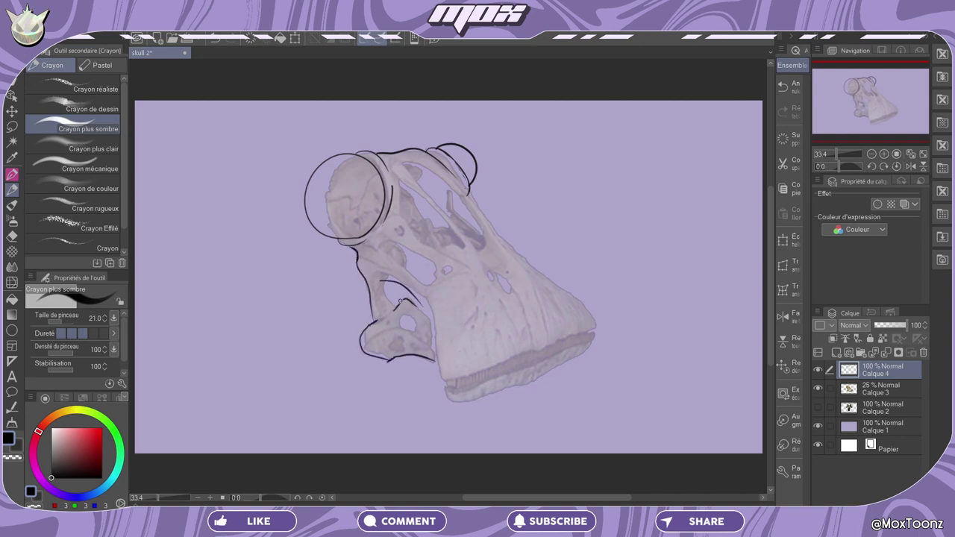
Outline the wide muzzle, running along the upper jaw edge and back up the snout to the far eye
mouse_move(434, 339)
mouse_down()
mouse_move(441, 382)
mouse_move(585, 320)
mouse_up()
key(ctrl+z)
mouse_move(435, 332)
mouse_down()
mouse_move(437, 341)
mouse_move(597, 326)
mouse_move(444, 166)
mouse_up()
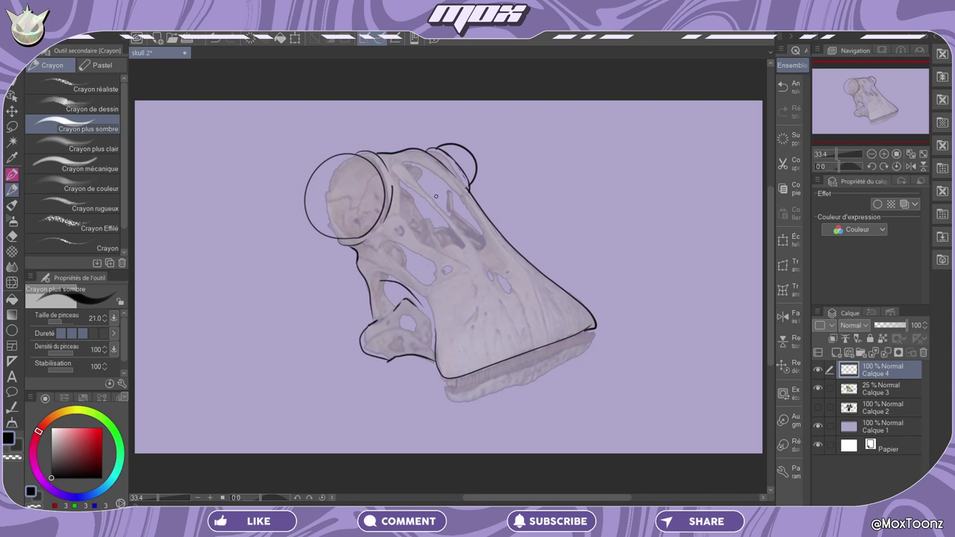
Draw the large oval near nostril and the narrow far nostril, each with an outer rim
mouse_move(411, 228)
mouse_down()
mouse_move(436, 239)
mouse_move(446, 218)
mouse_move(440, 234)
mouse_up()
click(794, 97)
click(794, 95)
drag(408, 222, 409, 190)
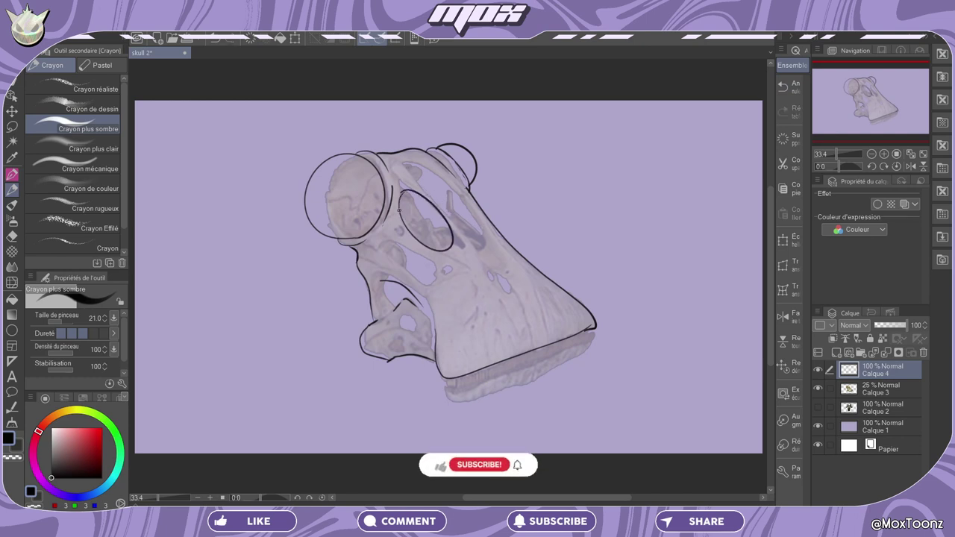
mouse_move(485, 225)
mouse_down()
mouse_move(467, 202)
mouse_move(486, 236)
mouse_up()
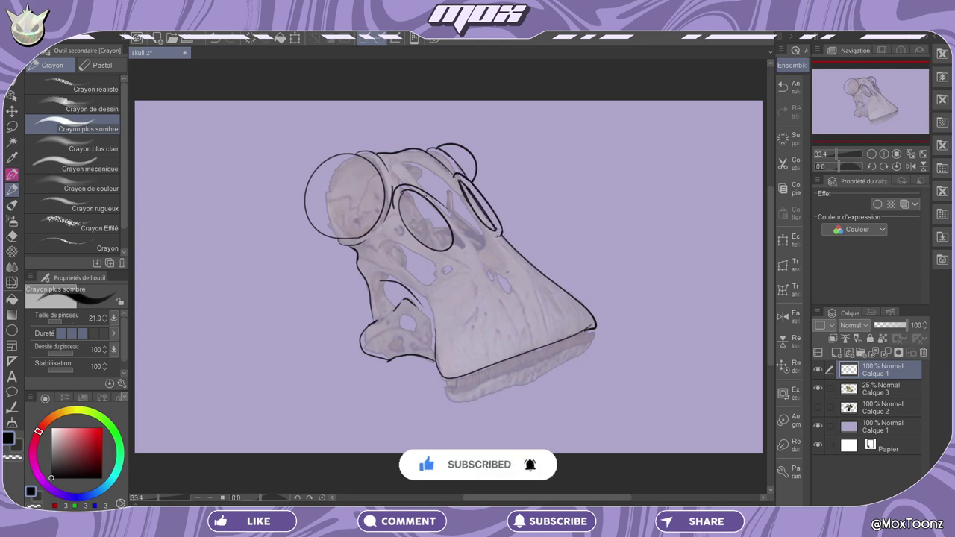
Add a small round pupil to each eyeball and contour and wrinkle lines along the snout
drag(327, 188, 326, 187)
mouse_move(469, 150)
mouse_down()
mouse_move(470, 162)
mouse_move(475, 153)
mouse_move(465, 152)
mouse_up()
drag(466, 207, 481, 227)
mouse_move(480, 255)
mouse_down()
mouse_move(512, 294)
mouse_move(532, 282)
mouse_up()
drag(543, 306, 553, 334)
mouse_move(449, 384)
mouse_down()
mouse_move(555, 356)
mouse_move(448, 398)
mouse_up()
drag(455, 378, 464, 390)
drag(473, 370, 477, 384)
drag(484, 366, 487, 378)
drag(494, 365, 492, 378)
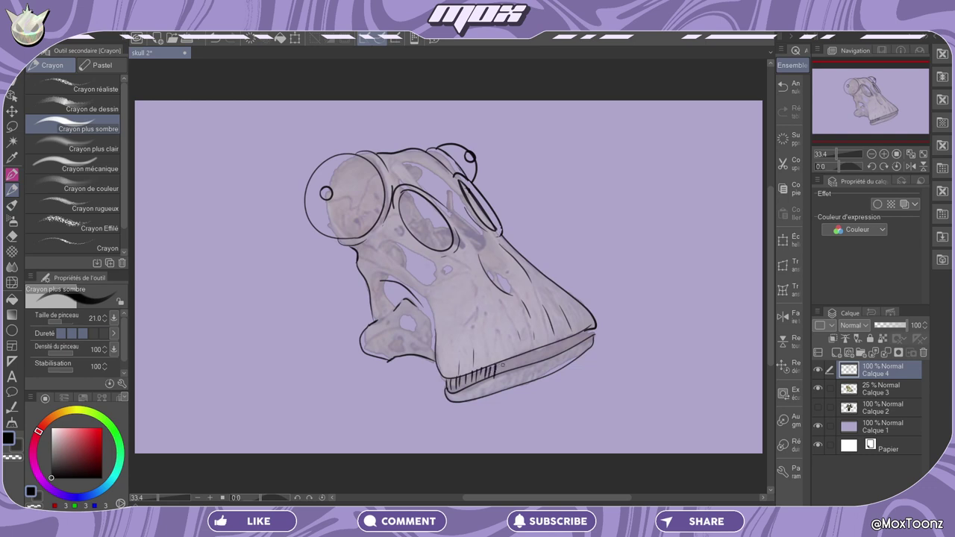
click(790, 91)
click(790, 91)
click(788, 91)
click(788, 91)
click(789, 91)
click(787, 90)
Draw a continuous row of narrow teeth between the upper and lower jaw lines
drag(451, 379, 449, 391)
drag(450, 378, 448, 390)
drag(485, 366, 489, 377)
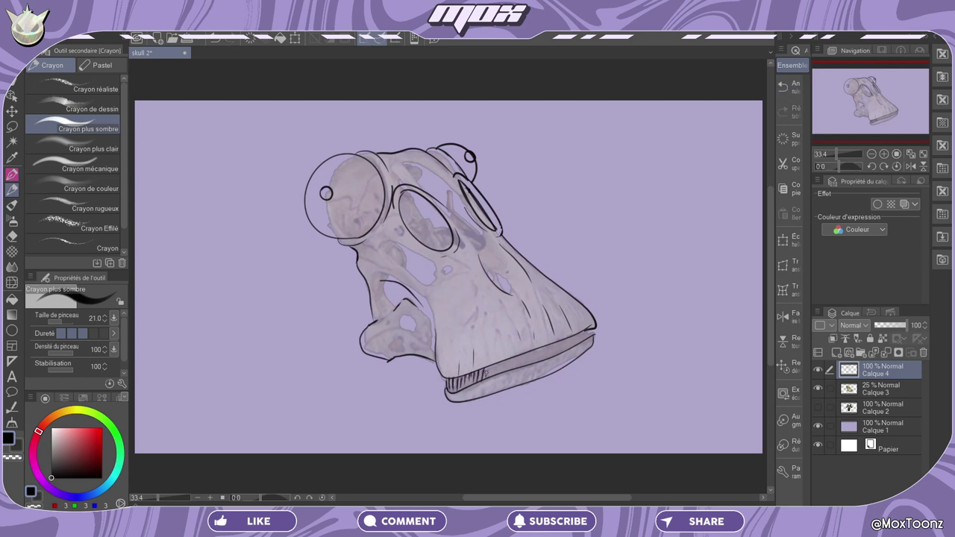
drag(496, 363, 498, 373)
drag(504, 361, 508, 369)
drag(515, 356, 520, 365)
drag(527, 355, 533, 361)
mouse_move(543, 349)
mouse_down()
mouse_move(541, 359)
mouse_move(550, 354)
mouse_up()
mouse_move(562, 341)
mouse_down()
mouse_move(560, 351)
mouse_move(571, 346)
mouse_up()
drag(588, 332, 585, 341)
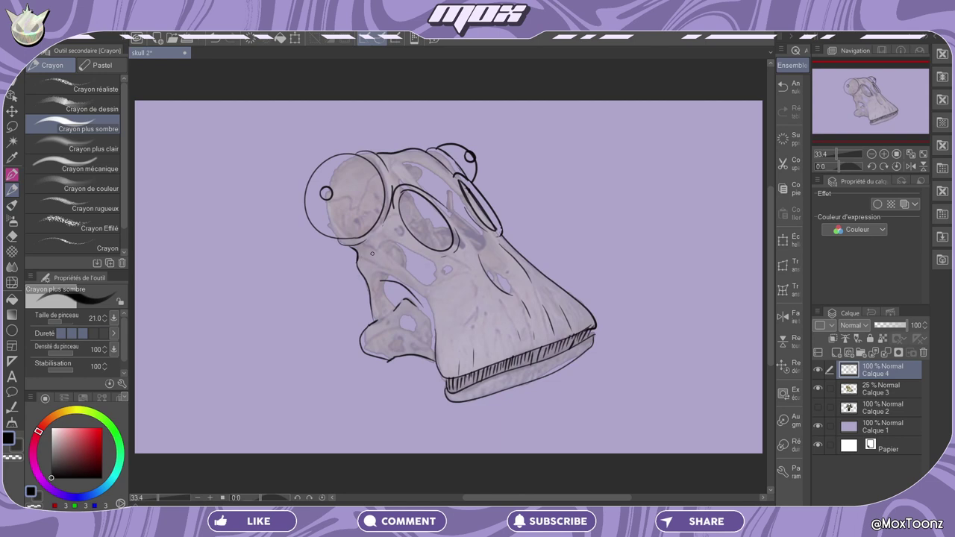
Draw the long curved neck with its inner contour line and add spines along its back
mouse_move(360, 273)
mouse_down()
mouse_move(353, 326)
mouse_move(309, 395)
mouse_move(215, 453)
mouse_up()
click(788, 89)
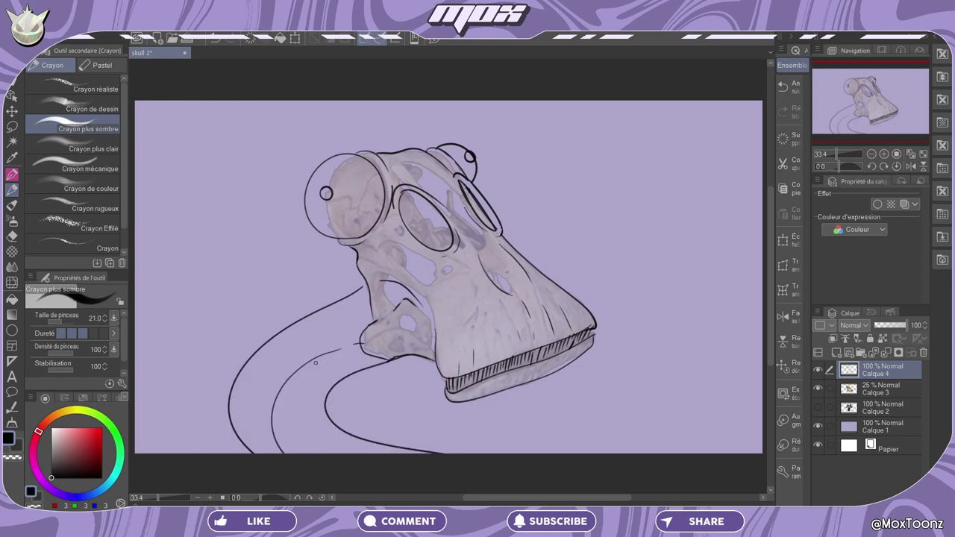
drag(329, 301, 289, 320)
drag(277, 331, 240, 362)
drag(226, 399, 240, 453)
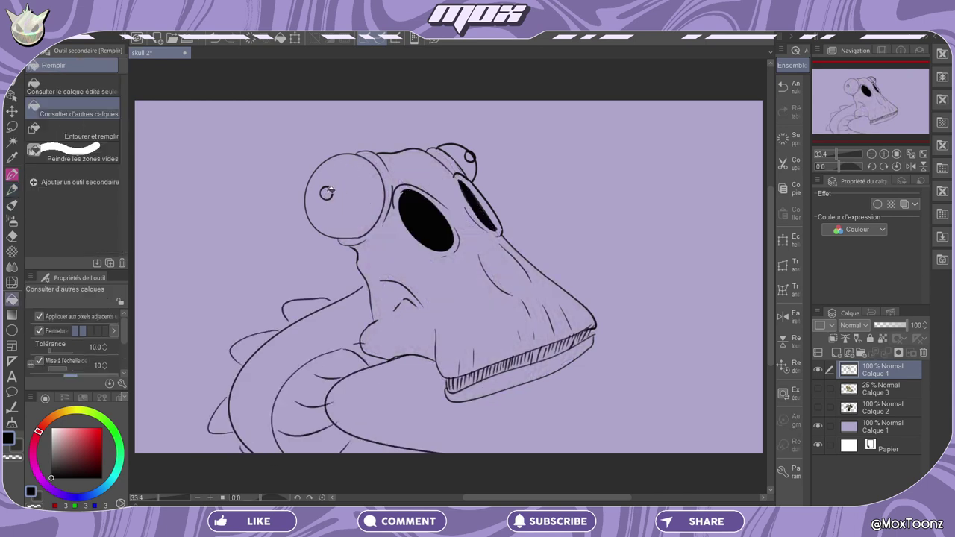
Fill the pupils of both eyes with black
click(326, 193)
click(471, 156)
drag(852, 100, 904, 100)
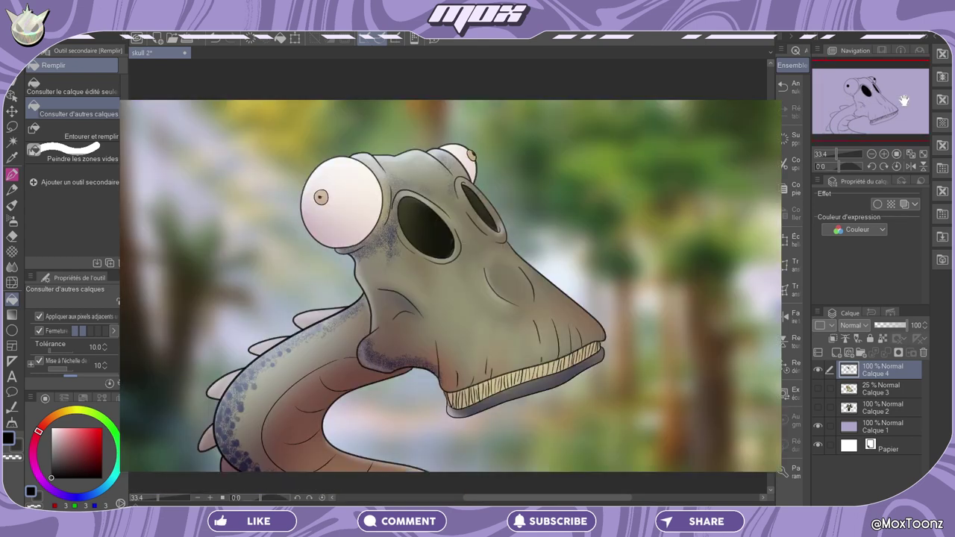
Hide Calque 4, set the front-facing skull on Calque 2 to 22% opacity and add a new layer above it
click(818, 370)
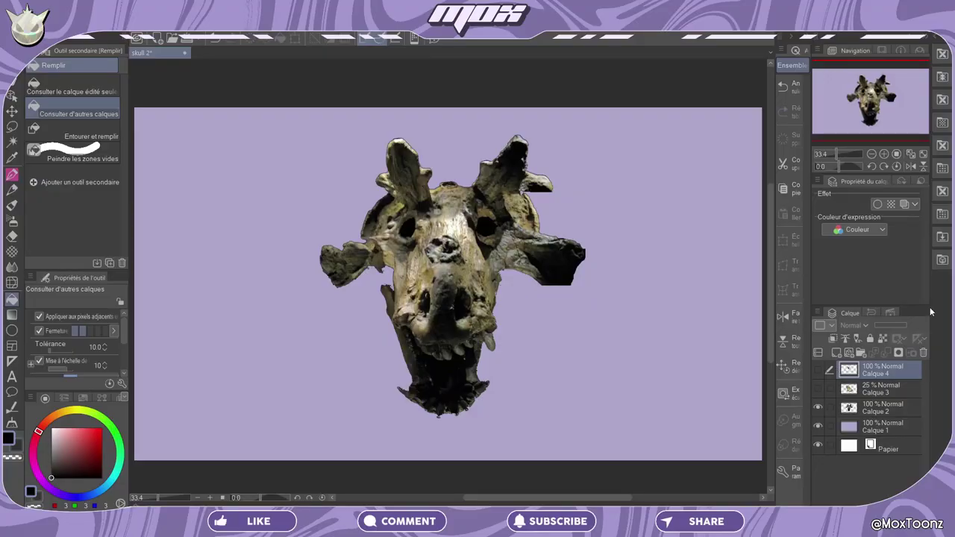
click(879, 407)
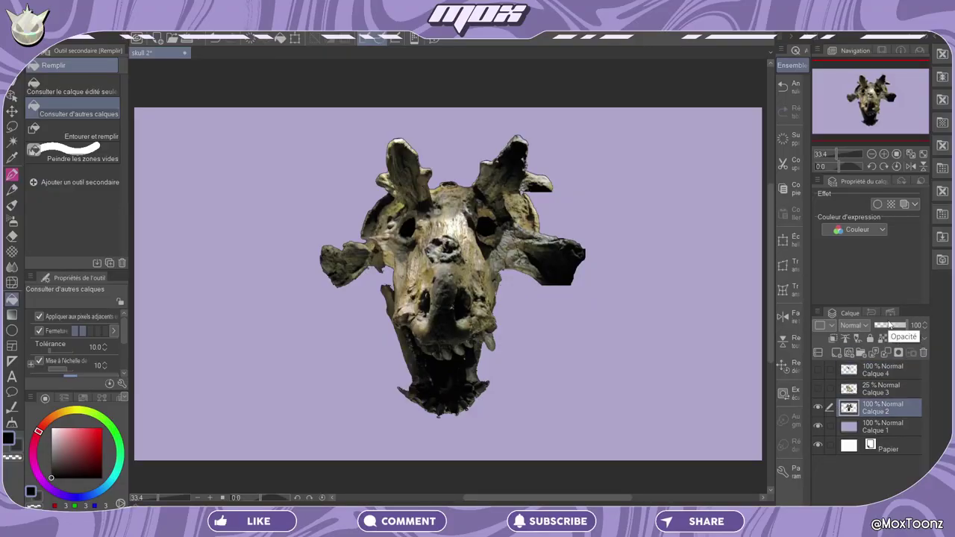
click(882, 326)
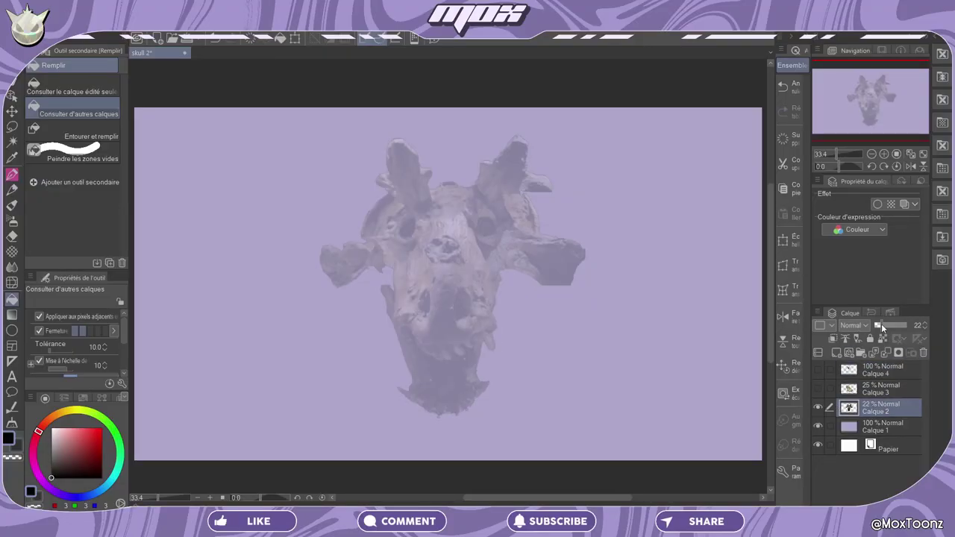
click(836, 351)
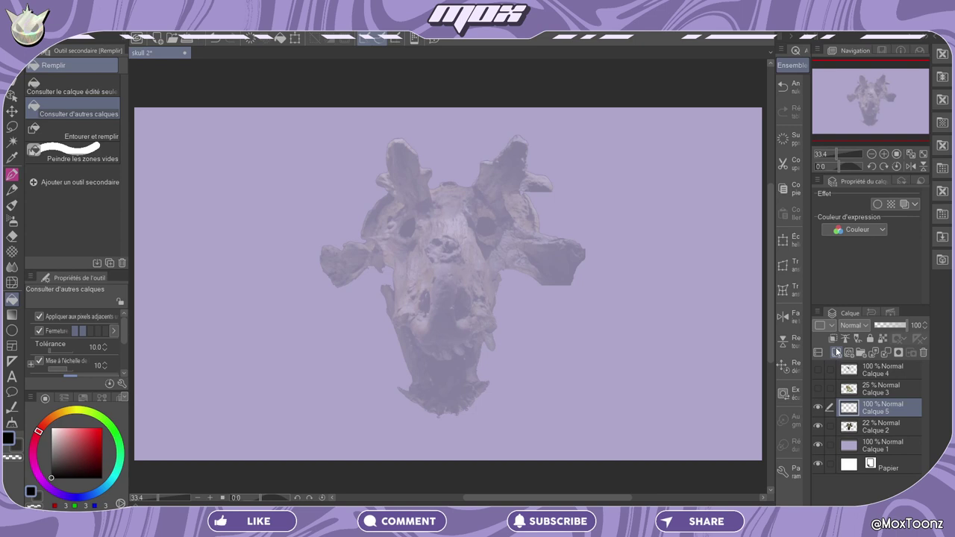
Outline the front-facing head with the pencil, following the flared cheekbones on both sides and the bump of the crown
key(p)
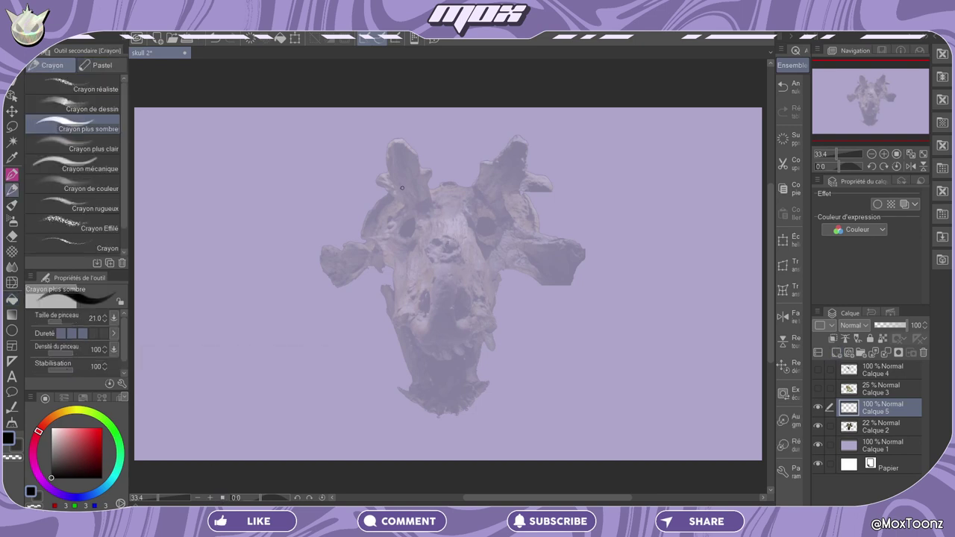
drag(387, 194, 358, 241)
mouse_move(360, 239)
mouse_down()
mouse_move(321, 273)
mouse_move(396, 330)
mouse_up()
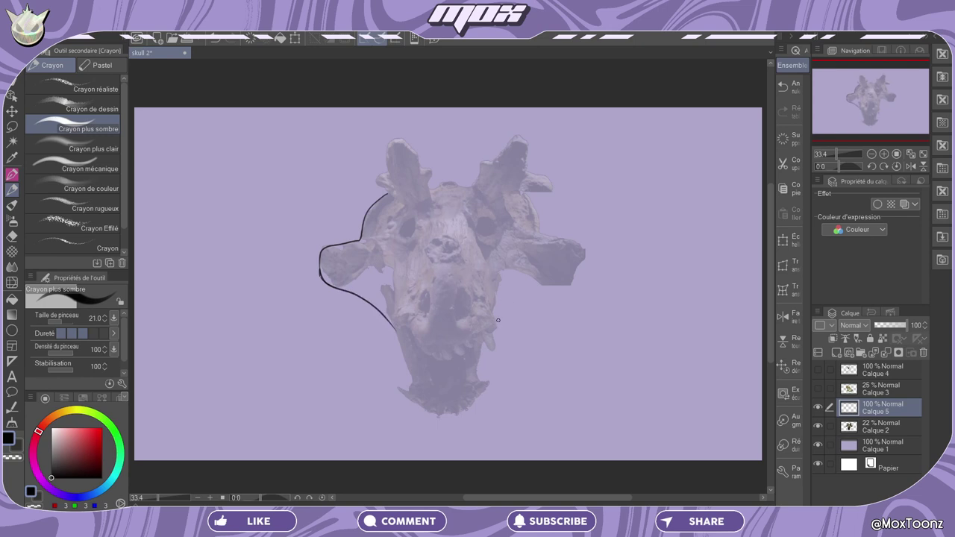
mouse_move(498, 320)
mouse_down()
mouse_move(556, 241)
mouse_move(523, 228)
mouse_move(543, 236)
mouse_move(519, 192)
mouse_up()
drag(426, 187, 475, 188)
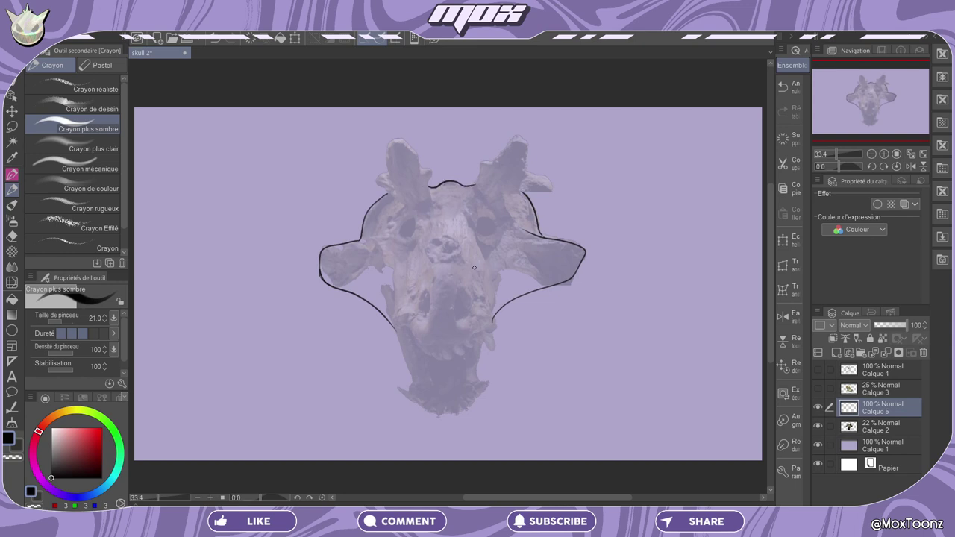
Draw the pointed nose horn, the two nostrils and the upper jaw with its fangs and front teeth
mouse_move(430, 249)
mouse_down()
mouse_move(452, 240)
mouse_move(453, 261)
mouse_up()
key(ctrl+z)
mouse_move(391, 303)
mouse_down()
mouse_move(434, 350)
mouse_move(494, 306)
mouse_up()
mouse_move(422, 292)
mouse_down()
mouse_move(423, 318)
mouse_move(460, 287)
mouse_move(467, 302)
mouse_move(456, 318)
mouse_move(402, 346)
mouse_move(411, 354)
mouse_move(484, 344)
mouse_move(491, 325)
mouse_up()
mouse_move(424, 254)
mouse_down()
mouse_move(453, 224)
mouse_move(462, 240)
mouse_move(455, 263)
mouse_move(424, 255)
mouse_move(461, 262)
mouse_up()
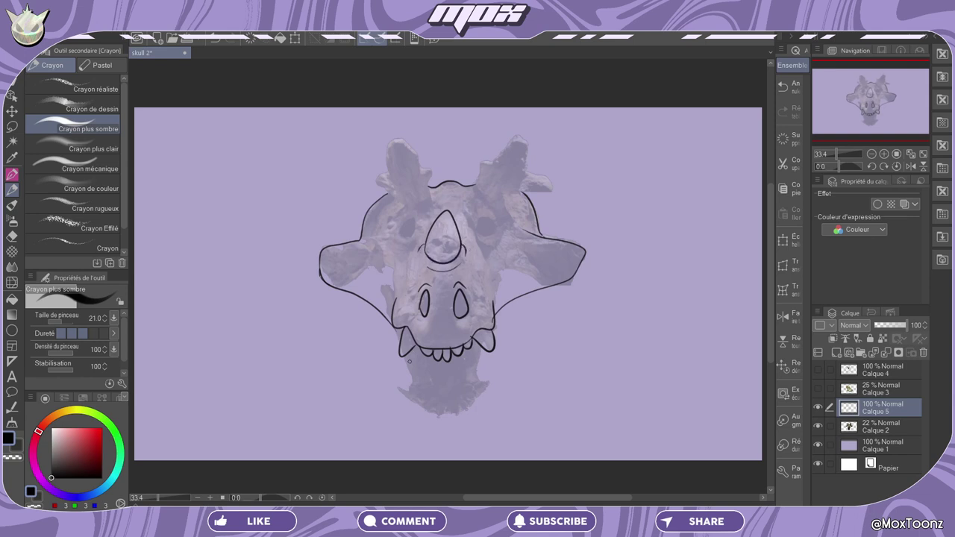
Draw the open lower jaw with rounded front teeth and side teeth around the mouth
key(ctrl+z)
click(396, 331)
mouse_move(395, 333)
mouse_down()
mouse_move(407, 358)
mouse_move(401, 389)
mouse_move(420, 401)
mouse_move(410, 399)
mouse_move(470, 410)
mouse_move(489, 383)
mouse_up()
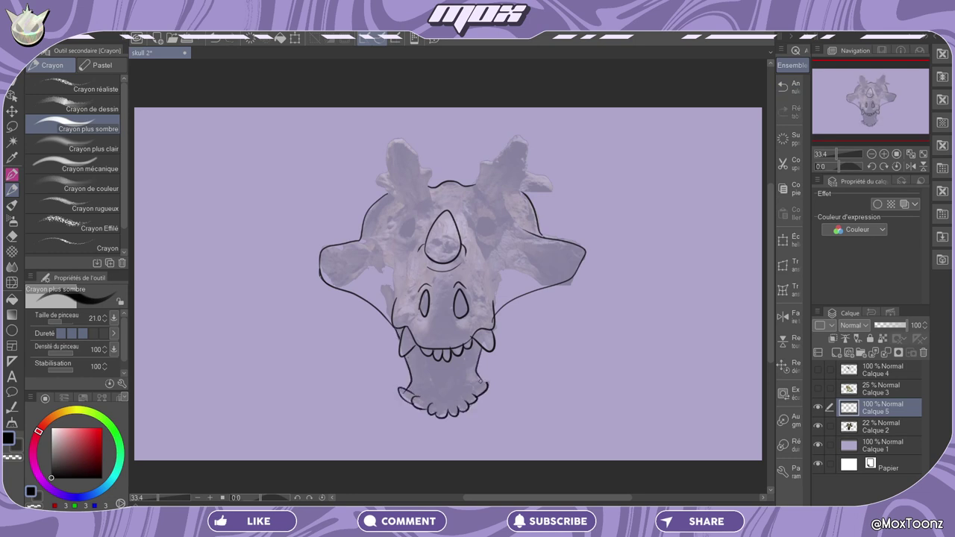
mouse_move(417, 398)
mouse_down()
mouse_move(451, 412)
mouse_move(479, 376)
mouse_up()
drag(412, 351, 407, 385)
drag(476, 346, 474, 382)
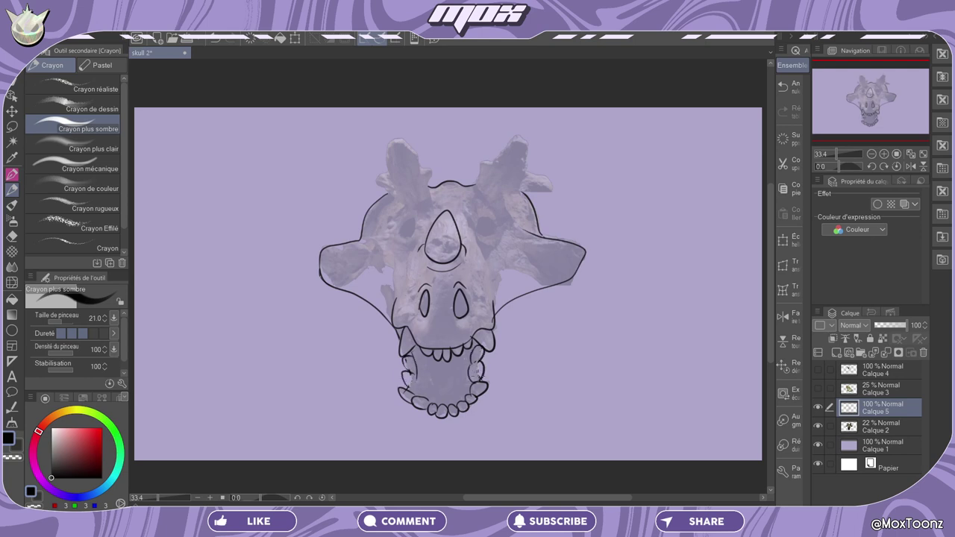
Draw the tongue and the inner gum lines inside the open mouth
mouse_move(420, 353)
mouse_down()
mouse_move(459, 396)
mouse_move(456, 388)
mouse_up()
mouse_move(422, 399)
mouse_down()
mouse_move(432, 392)
mouse_move(420, 357)
mouse_up()
drag(459, 399, 470, 377)
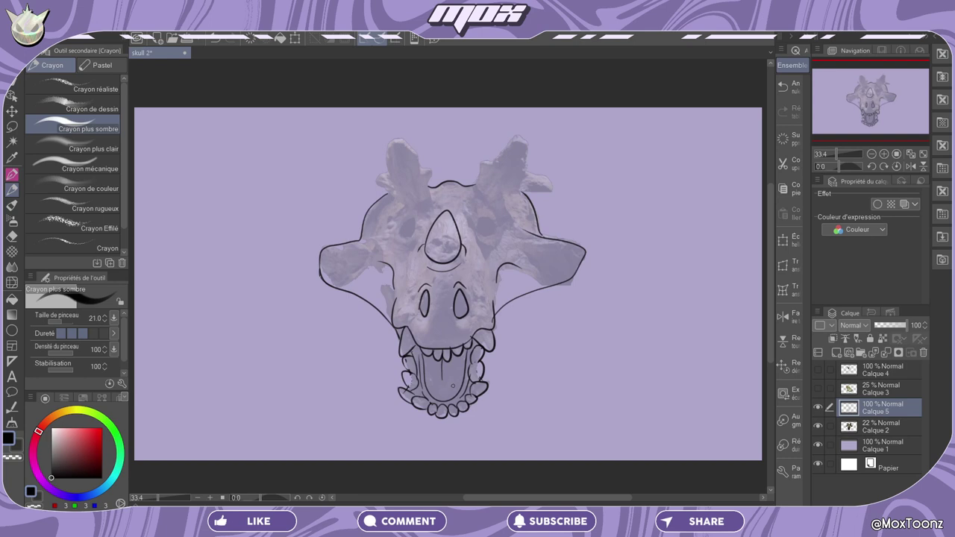
Draw two round eyes with pupils over the skull's eye sockets and a crease above the upper lip
drag(393, 240, 417, 243)
drag(478, 242, 496, 244)
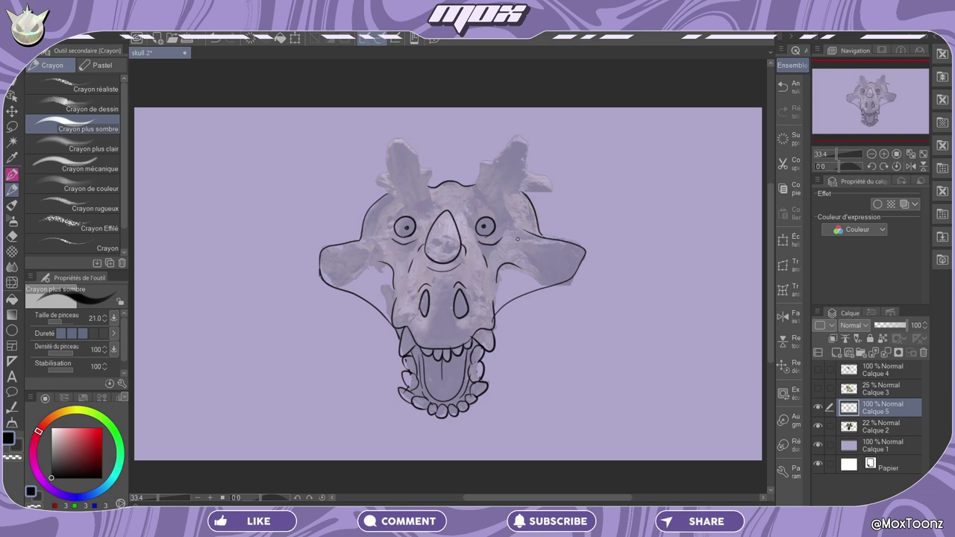
drag(431, 337, 452, 338)
Trace the two branched horns on top of the head and hide the Calque 2 skull reference
mouse_move(376, 184)
mouse_down()
mouse_move(389, 171)
mouse_move(385, 150)
mouse_move(407, 140)
mouse_move(431, 174)
mouse_move(435, 204)
mouse_move(473, 192)
mouse_move(478, 166)
mouse_up()
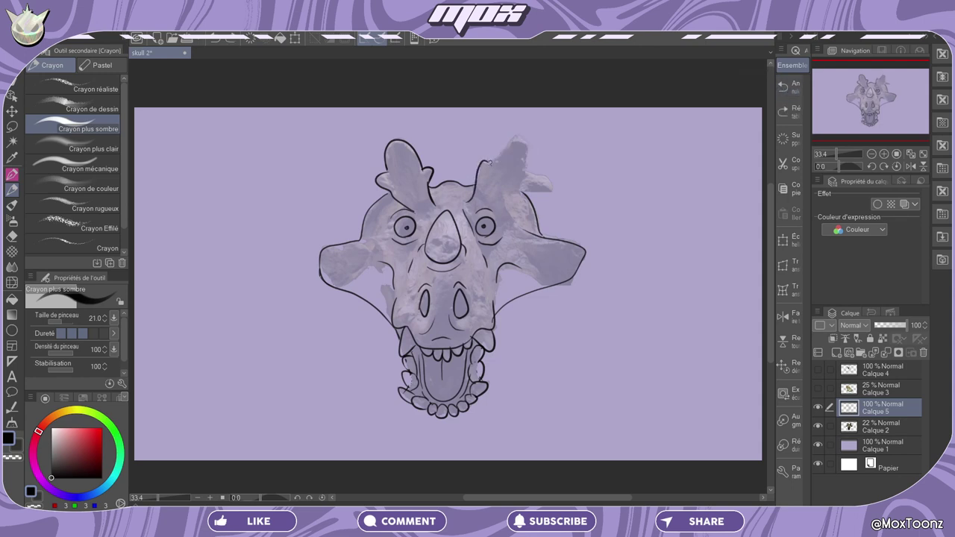
mouse_move(488, 162)
mouse_down()
mouse_move(528, 166)
mouse_move(524, 174)
mouse_move(543, 176)
mouse_move(531, 191)
mouse_up()
click(819, 426)
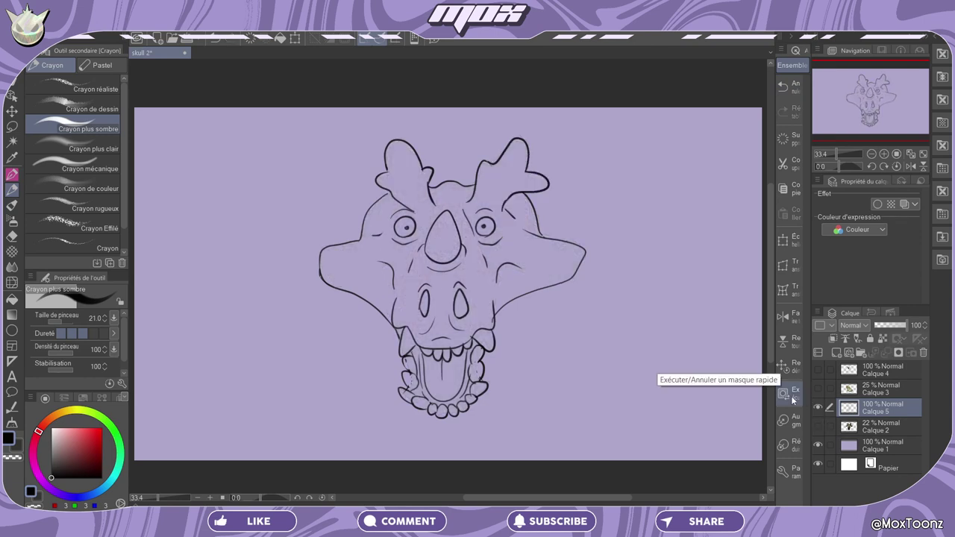
Rework both eyes with heavy, half-closed upper eyelids
mouse_move(389, 233)
mouse_down()
mouse_move(484, 208)
mouse_move(499, 232)
mouse_move(486, 222)
mouse_move(501, 222)
mouse_move(404, 222)
mouse_up()
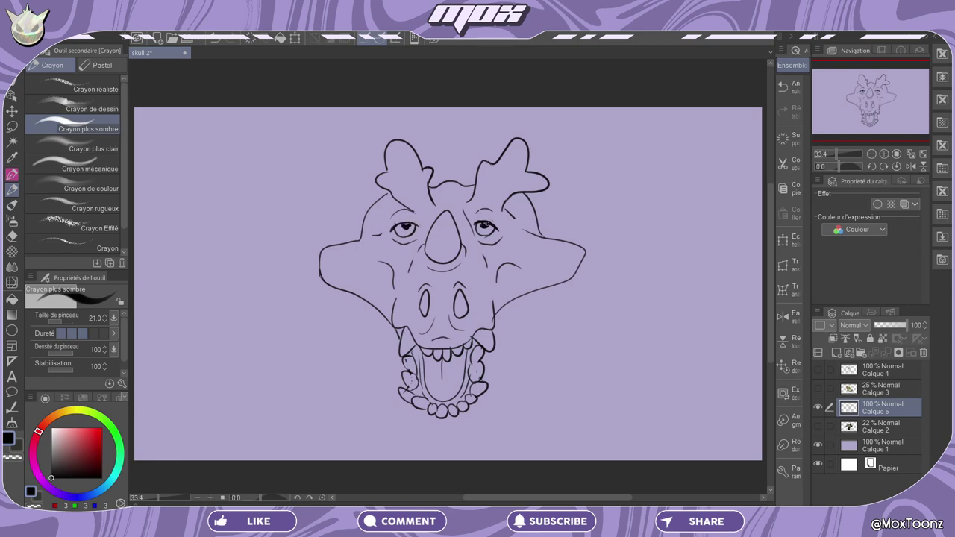
drag(481, 223, 489, 226)
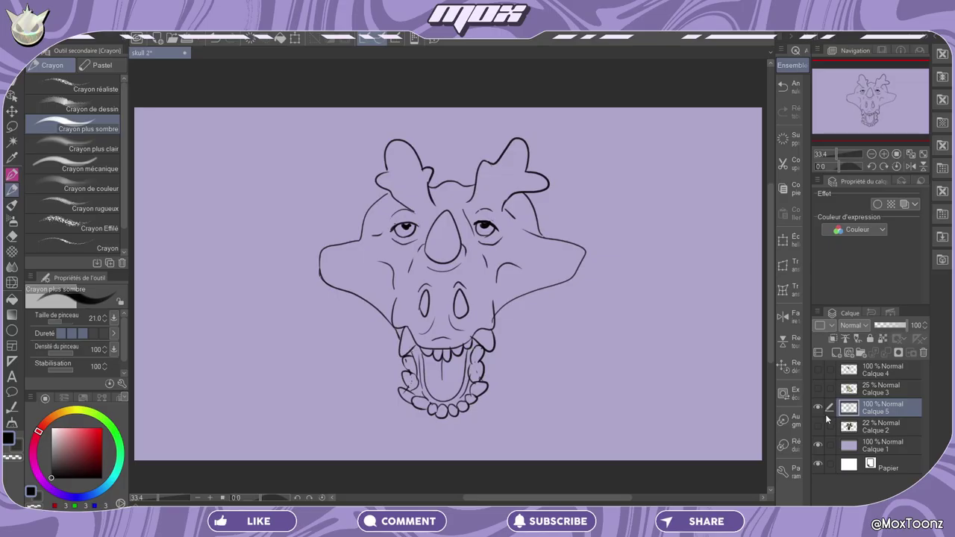
Show the Calque 2 skull and toggle the line drawing's visibility to compare the two
click(817, 426)
click(818, 407)
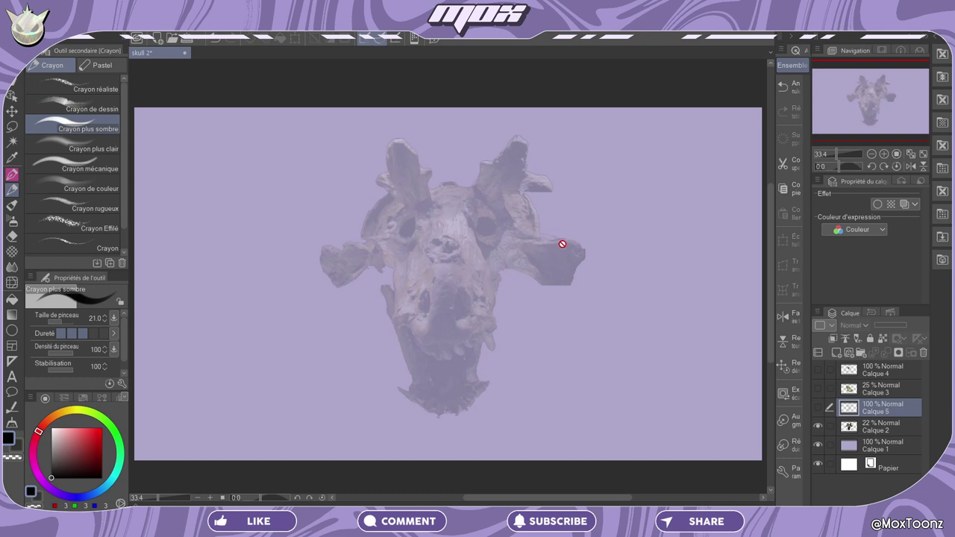
click(818, 407)
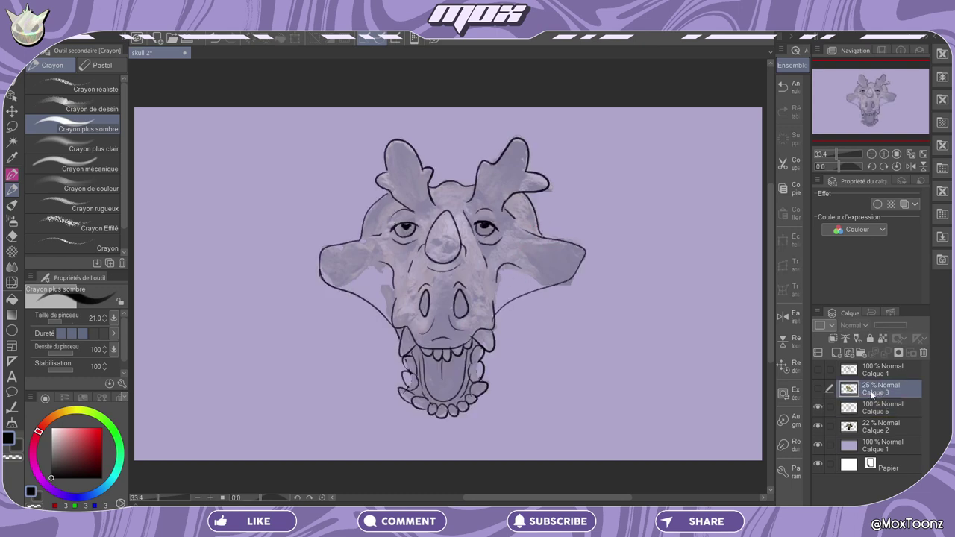
Draw a human-like ear with inner folds on each side of the head and hide the skull reference
drag(365, 224, 330, 245)
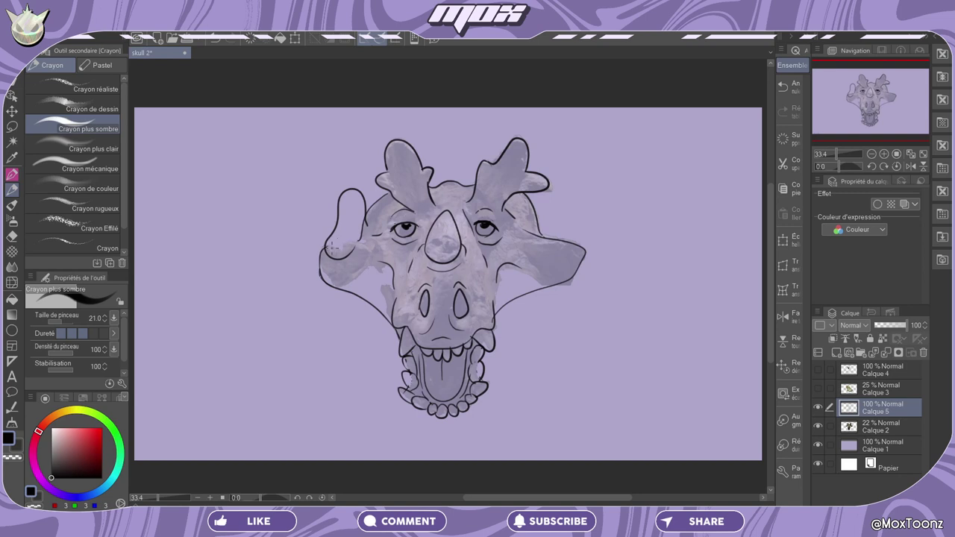
key(ctrl+z)
mouse_move(364, 205)
mouse_down()
mouse_move(373, 220)
mouse_move(357, 202)
mouse_up()
mouse_move(526, 216)
mouse_down()
mouse_move(540, 236)
mouse_move(550, 228)
mouse_move(538, 225)
mouse_move(536, 202)
mouse_move(545, 226)
mouse_up()
key(ctrl+z)
key(ctrl+z)
key(ctrl+z)
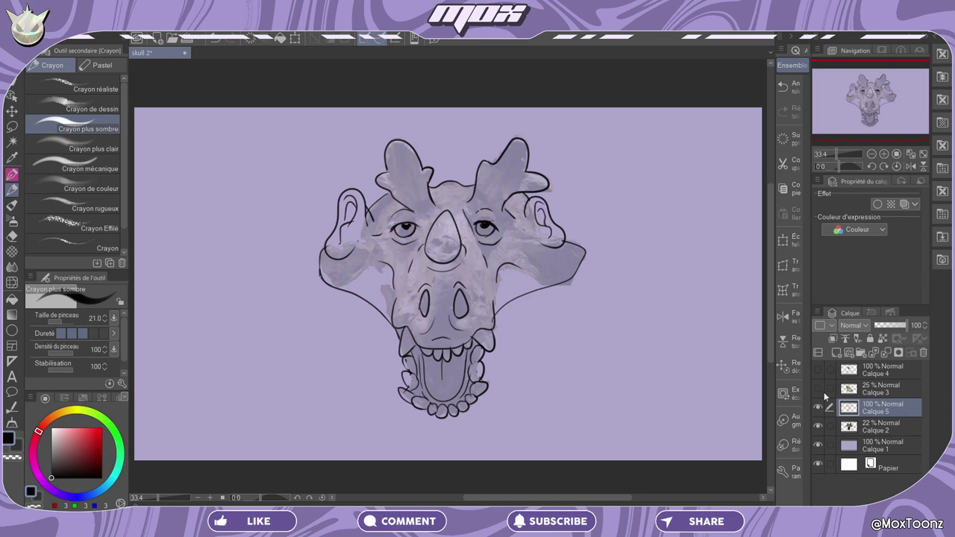
click(818, 426)
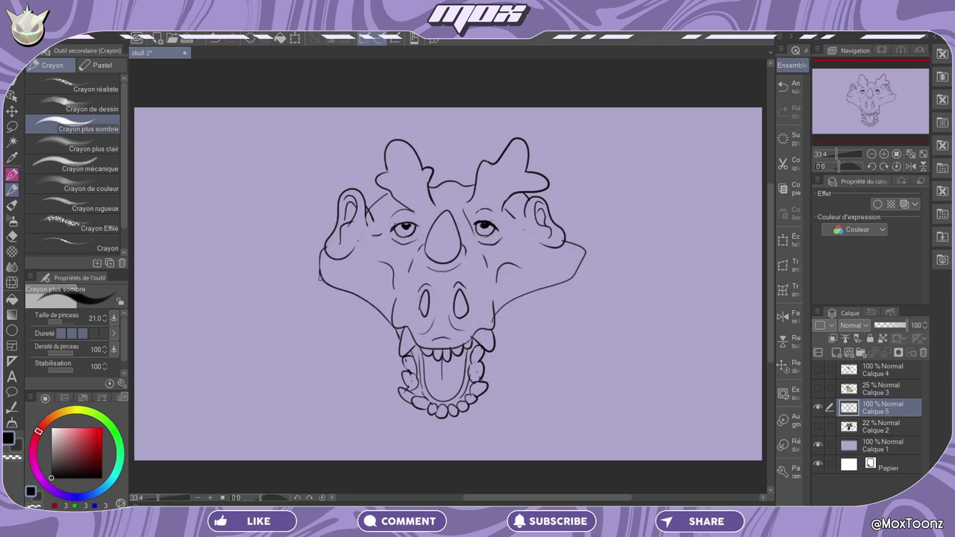
Draw sloping neck muscles from both cheeks and a rounded shoulder reaching each side of the canvas
mouse_move(321, 278)
mouse_down()
mouse_move(269, 307)
mouse_move(215, 373)
mouse_up()
drag(583, 259, 640, 347)
drag(879, 112, 879, 128)
key(ctrl+minus)
drag(293, 282, 215, 272)
drag(575, 267, 723, 303)
Add the front neck lines and both collarbones below the head, cleaning up the shoulder line where it overlaps
drag(373, 261, 401, 330)
drag(302, 323, 405, 349)
click(788, 91)
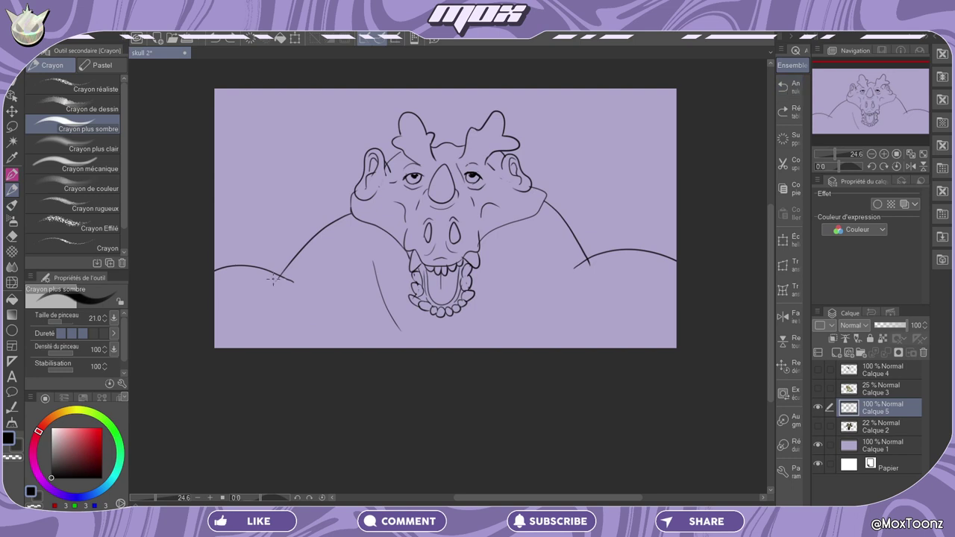
drag(295, 294, 414, 348)
mouse_move(506, 347)
mouse_down()
mouse_move(612, 305)
mouse_move(574, 295)
mouse_up()
key(ctrl+z)
drag(468, 305, 416, 304)
drag(488, 320, 518, 245)
drag(588, 262, 597, 269)
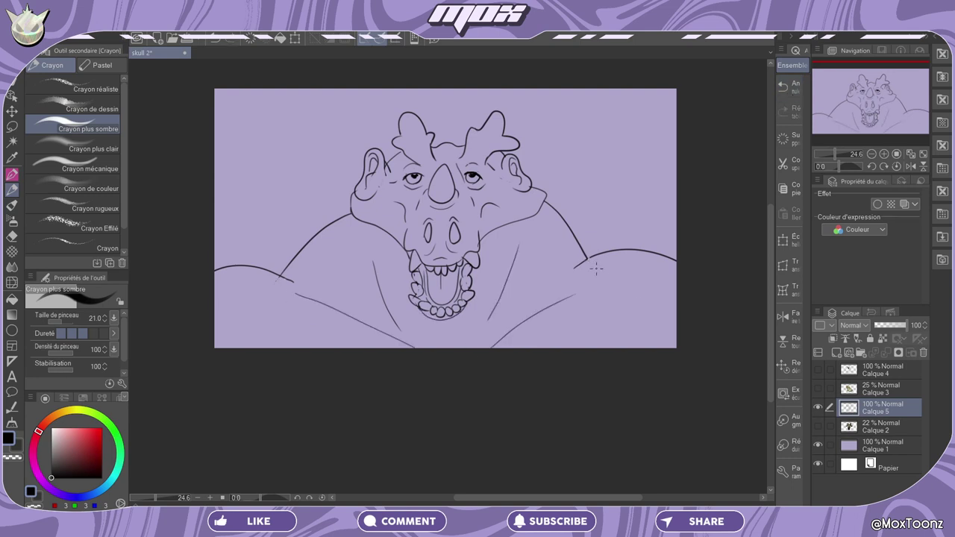